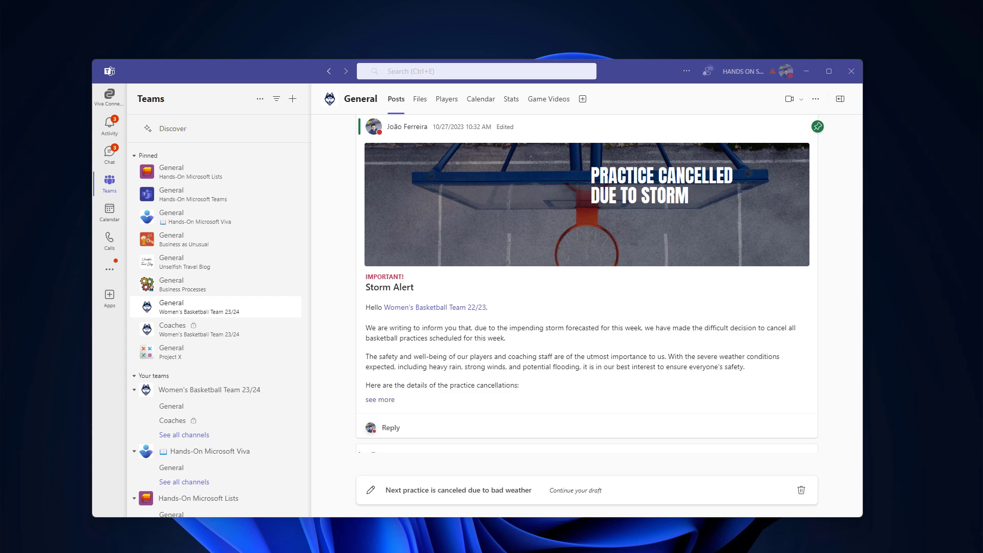
left_click(583, 99)
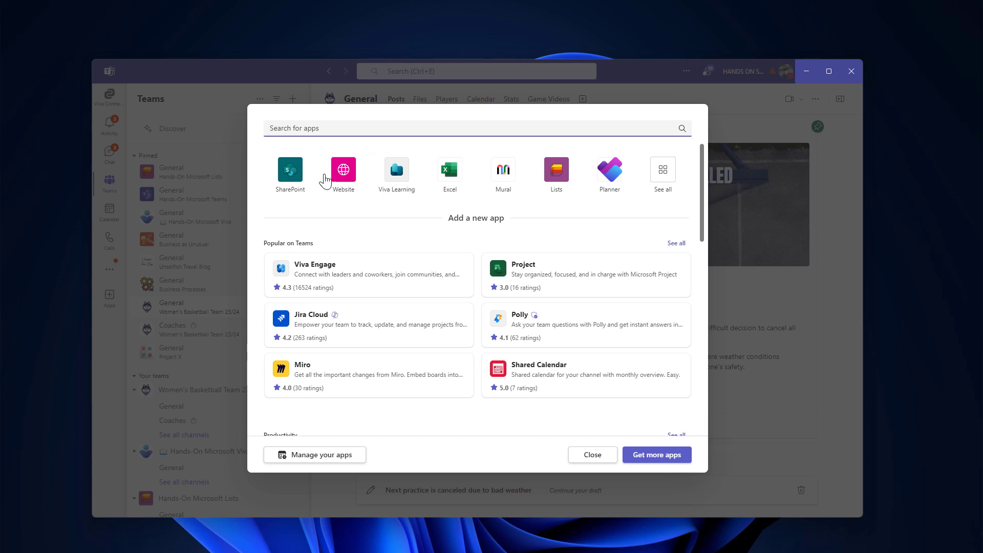
left_click(343, 174)
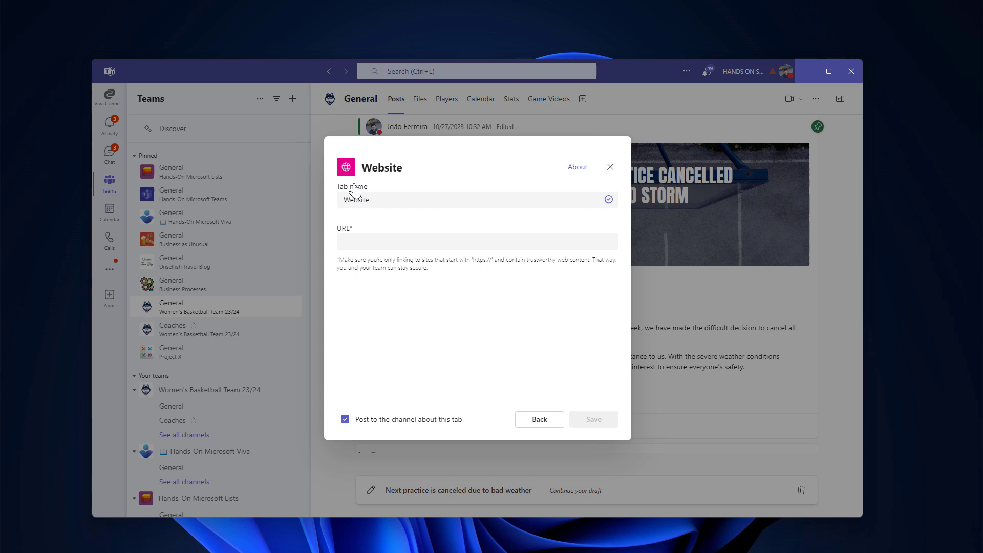
left_click(379, 242)
type("http")
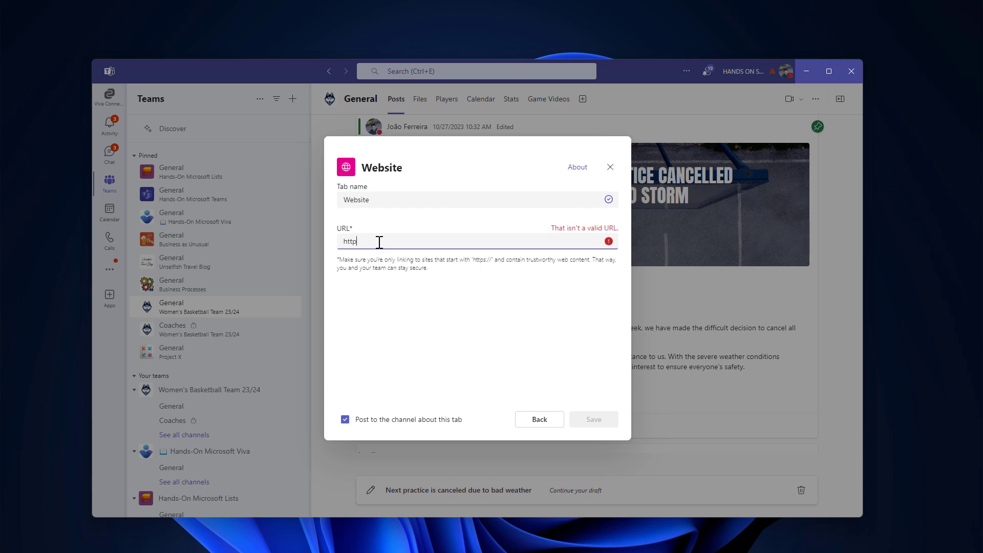
type("s>://hands")
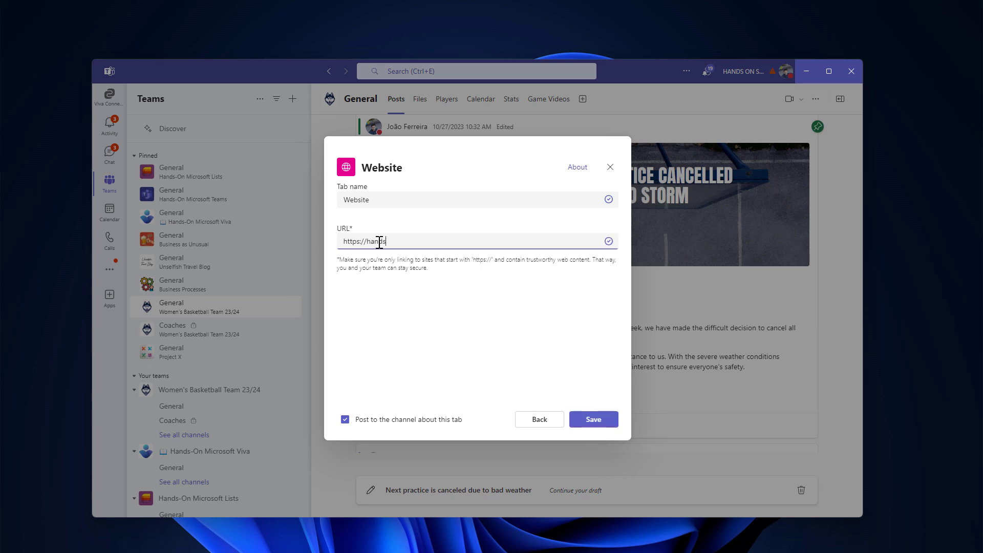
type("ontek.net")
left_click(439, 420)
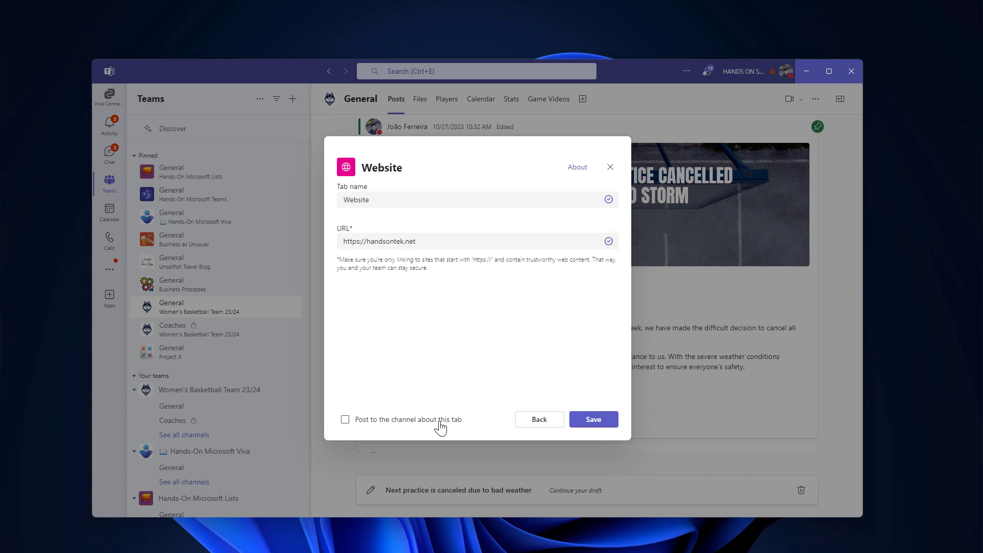
left_click(595, 420)
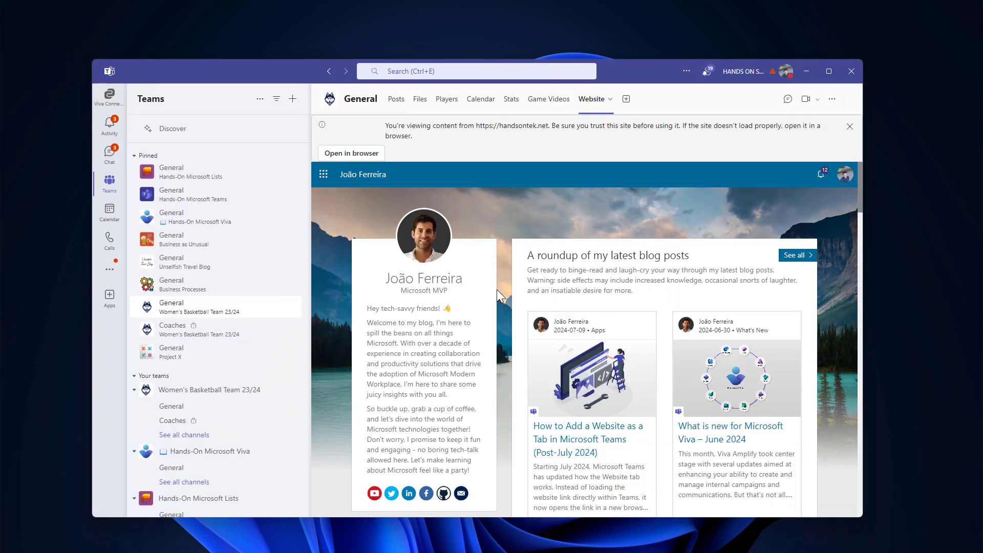
Browse the page loaded in the Website tab and dismiss the external content notice.
scroll(667, 241, "down", 8)
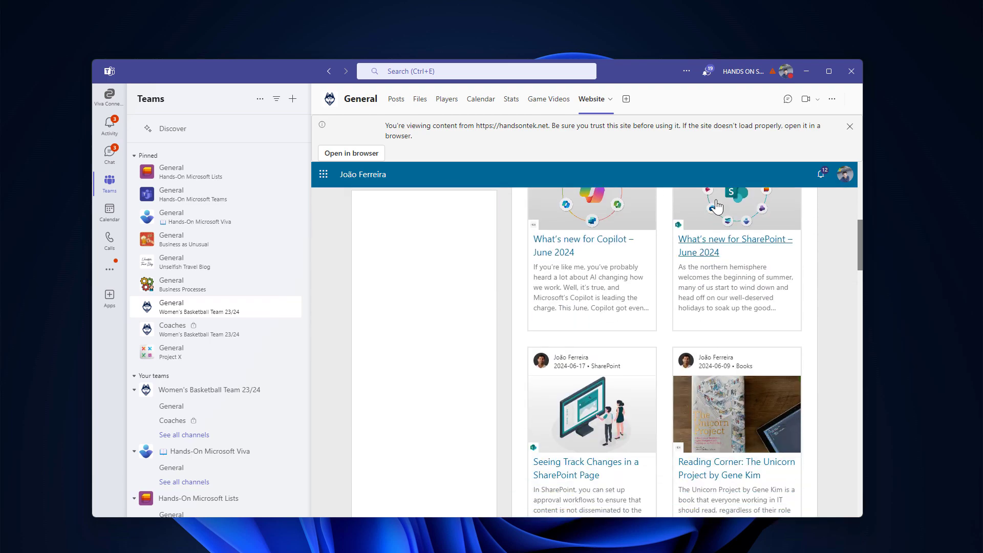
scroll(622, 275, "down", 12)
scroll(622, 277, "up", 9)
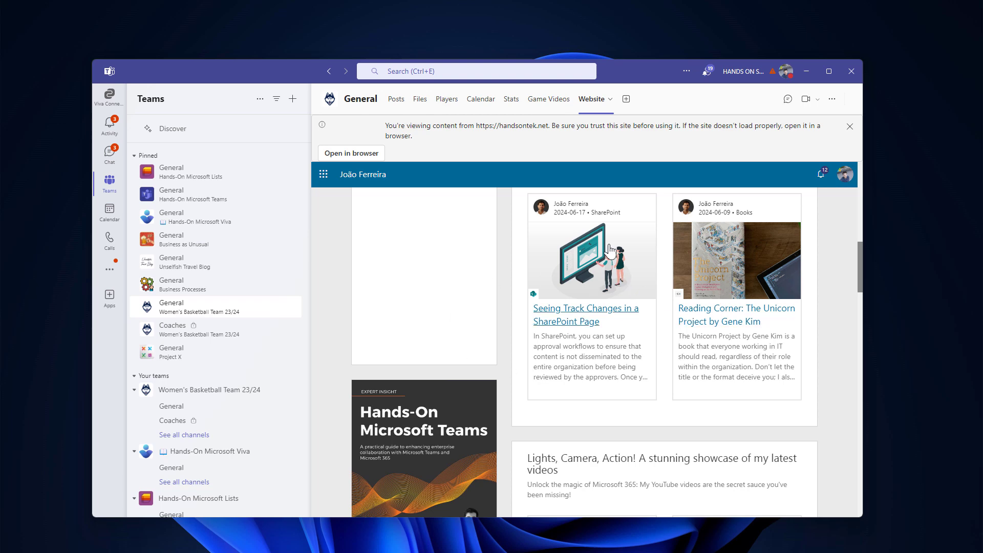
scroll(639, 333, "up", 10)
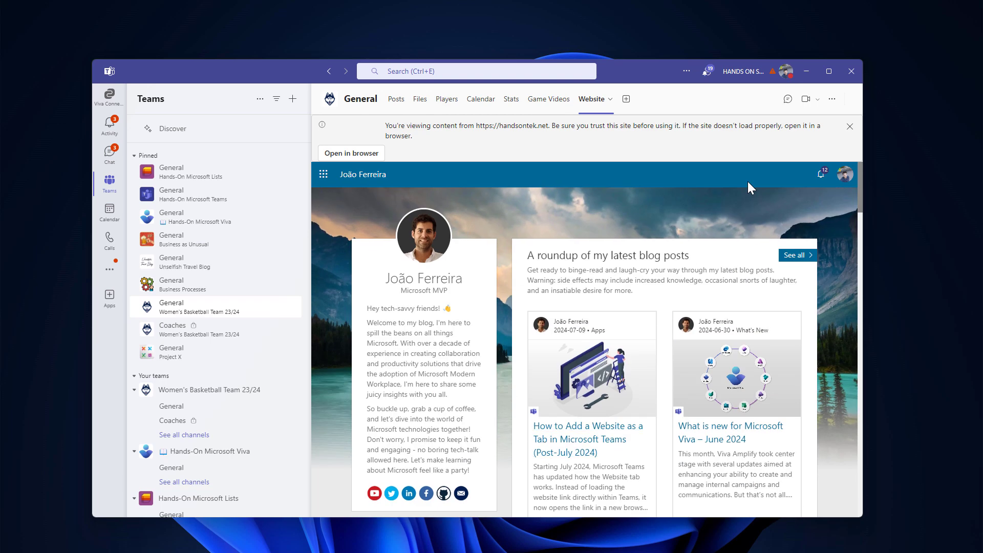
left_click(849, 125)
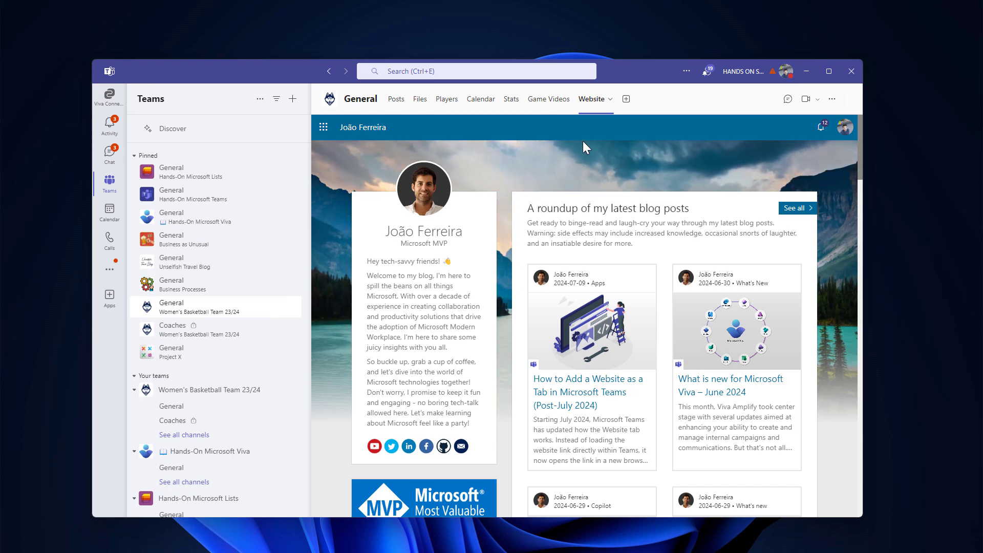
Open the channel's files in SharePoint and go to the team site's home page.
left_click(423, 110)
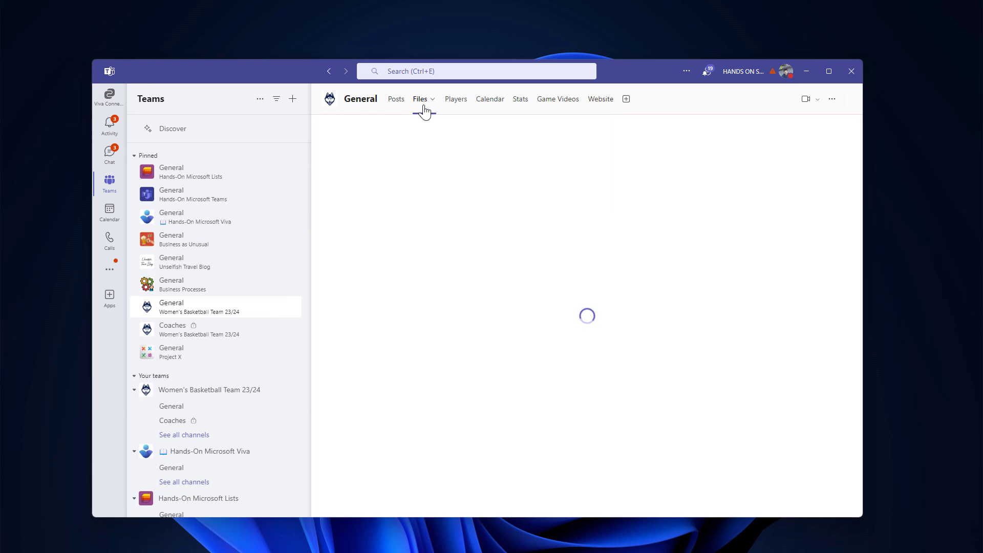
left_click(660, 127)
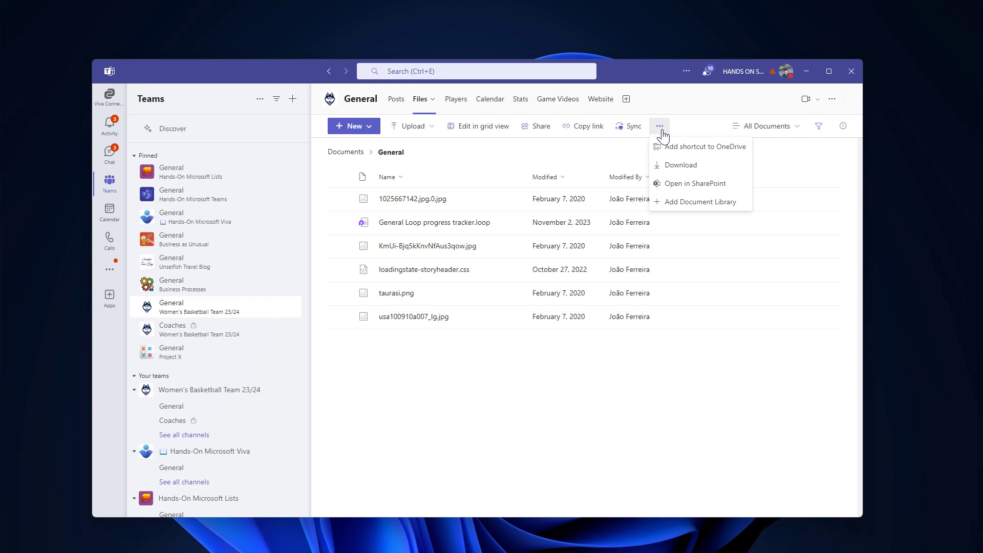
left_click(696, 184)
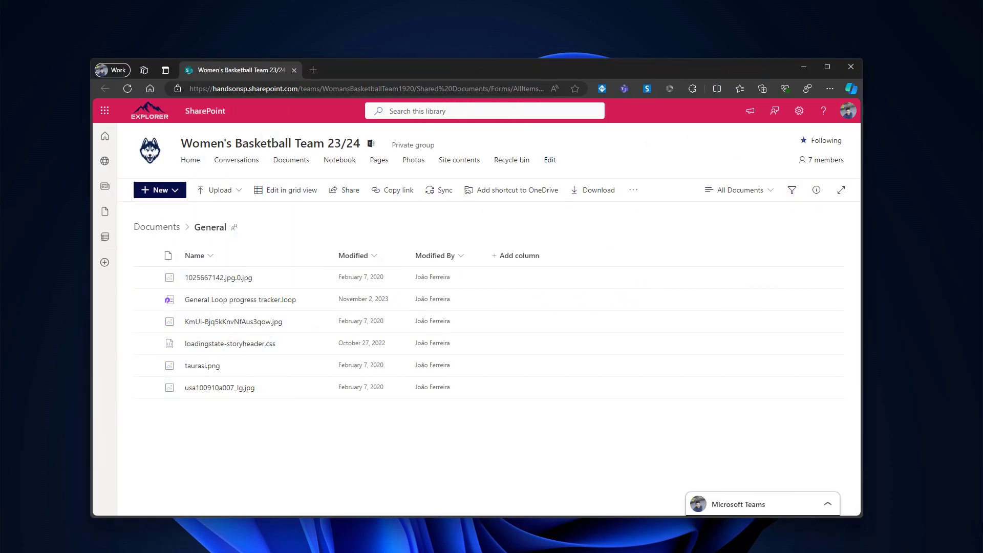
left_click(183, 164)
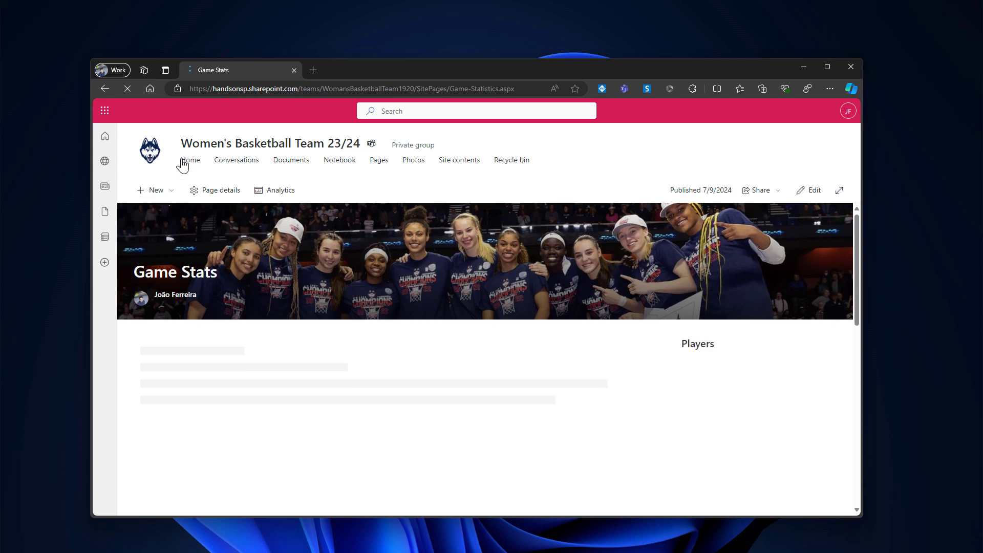
left_click(174, 193)
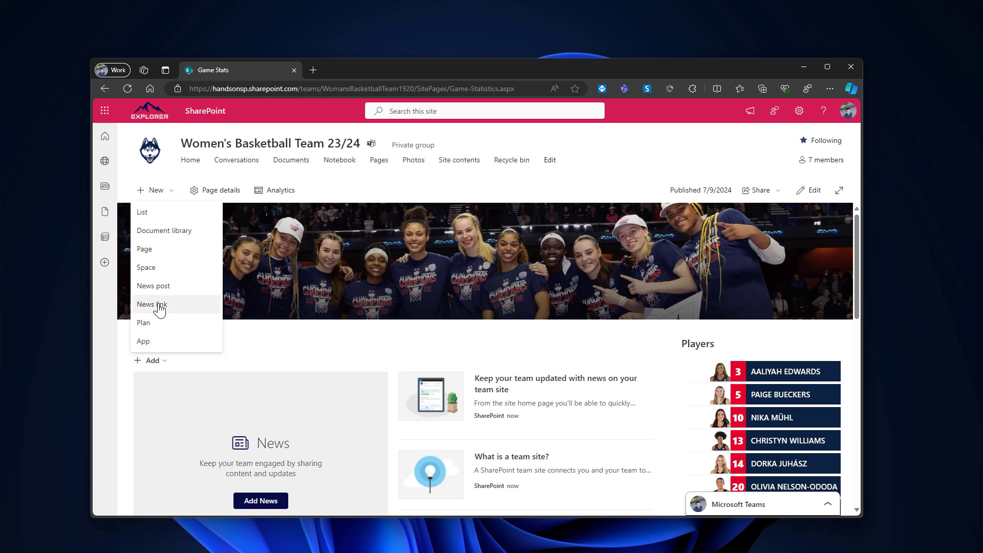
left_click(160, 305)
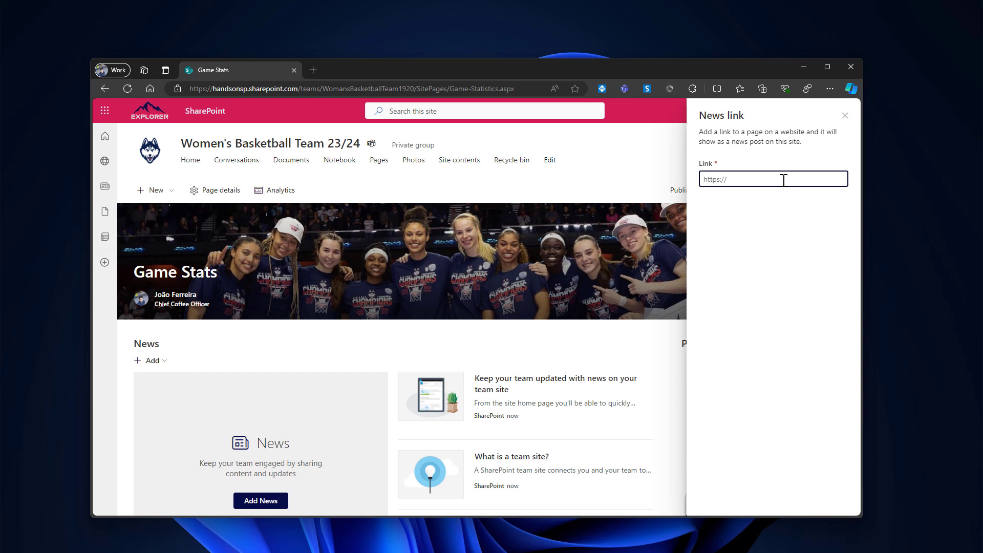
type("https://handsontek.net/")
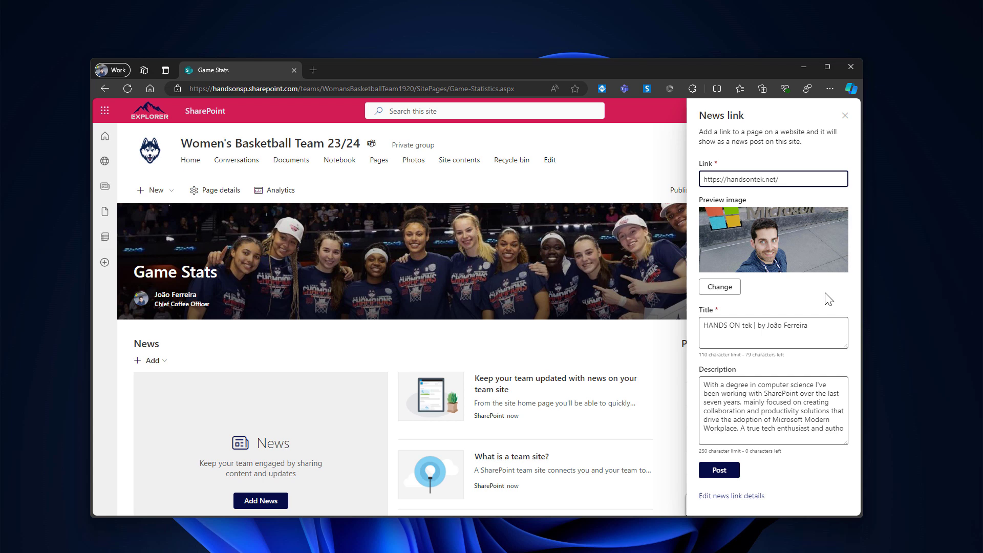
left_click(729, 475)
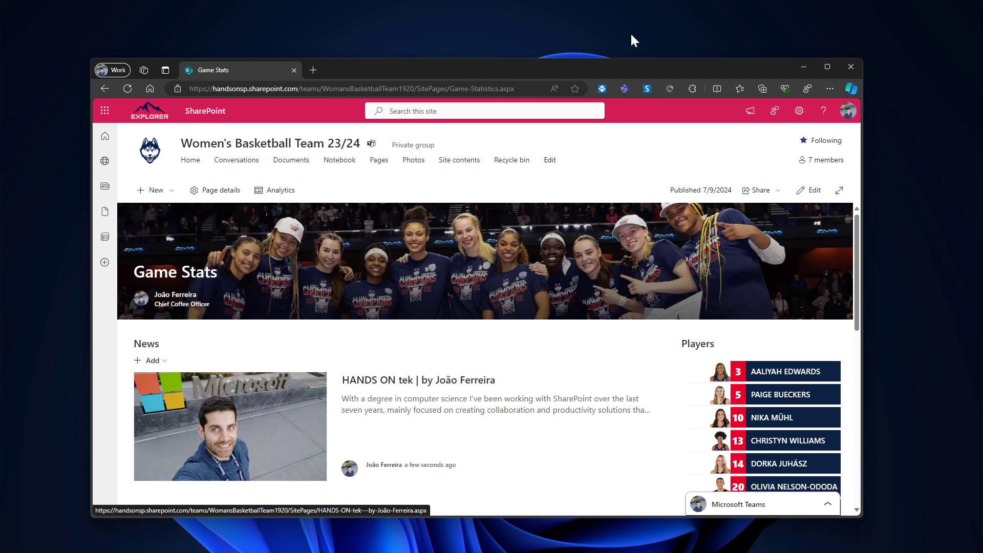
Return to Teams, add the HANDS ON tek news link page as a SharePoint tab in the General channel, and view the Website tab for comparison.
left_click(801, 69)
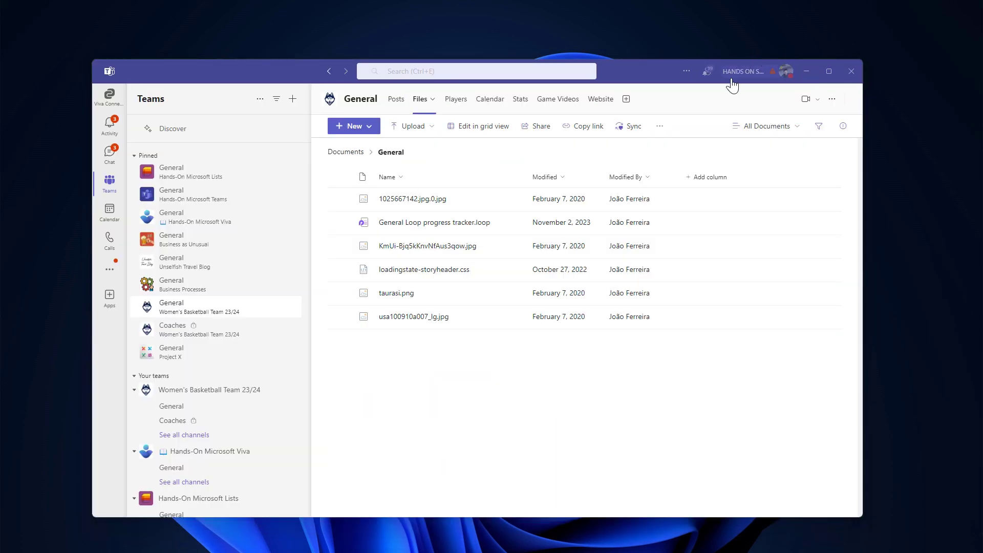
left_click(627, 100)
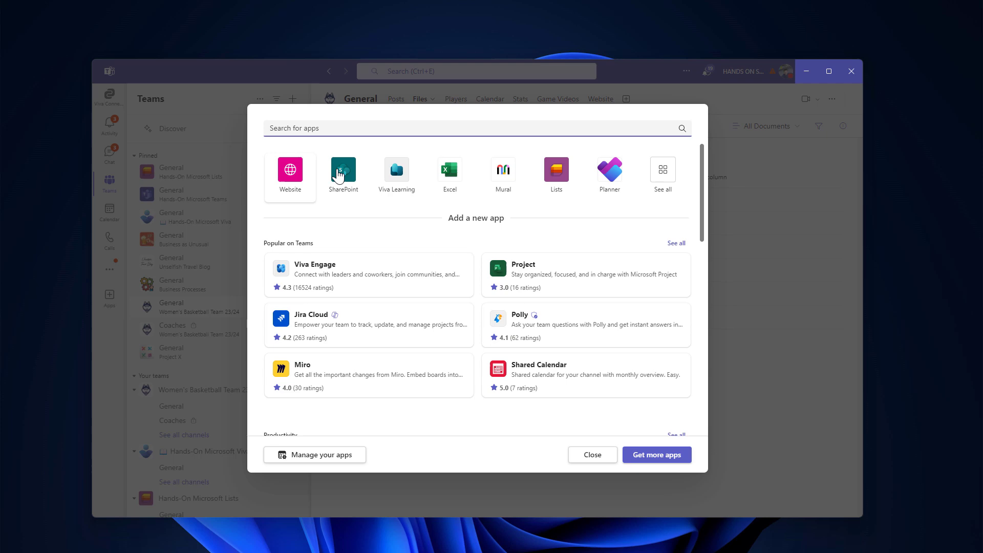
key("Escape")
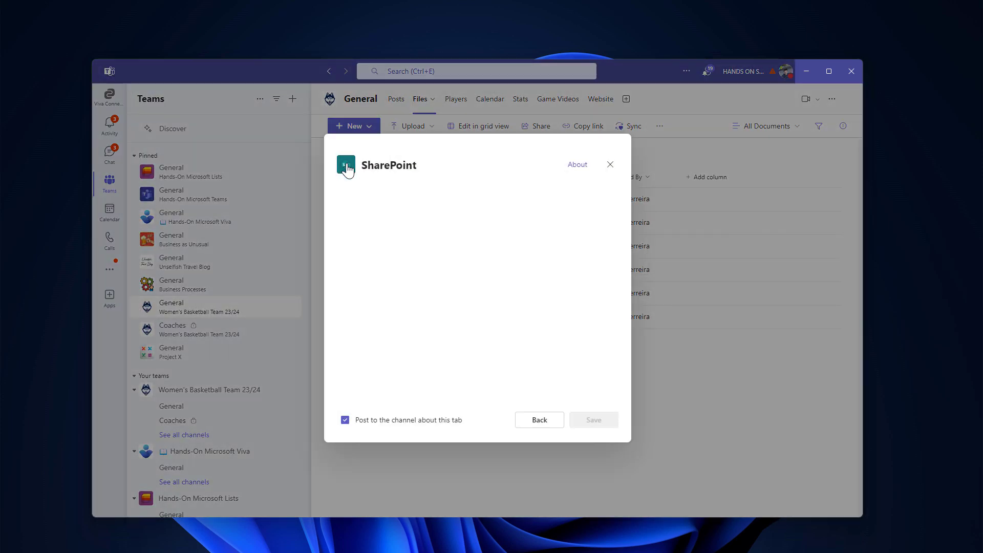
left_click(410, 235)
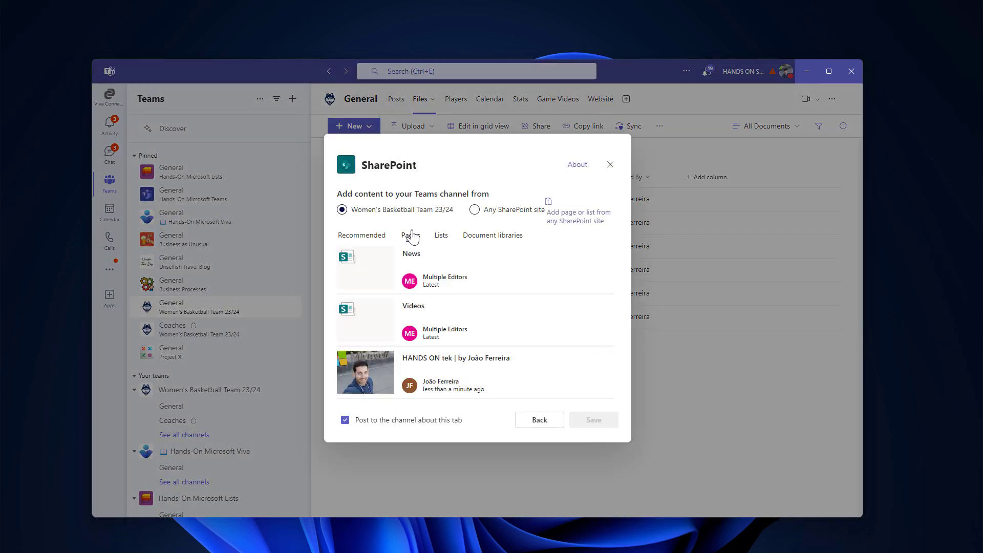
scroll(536, 363, "down", 1)
scroll(535, 363, "down", 1)
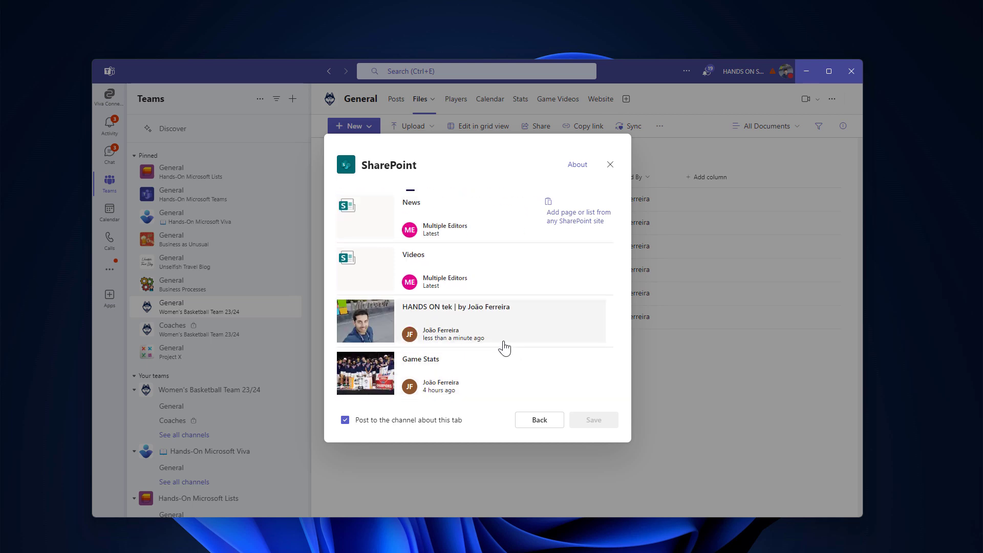
left_click(471, 338)
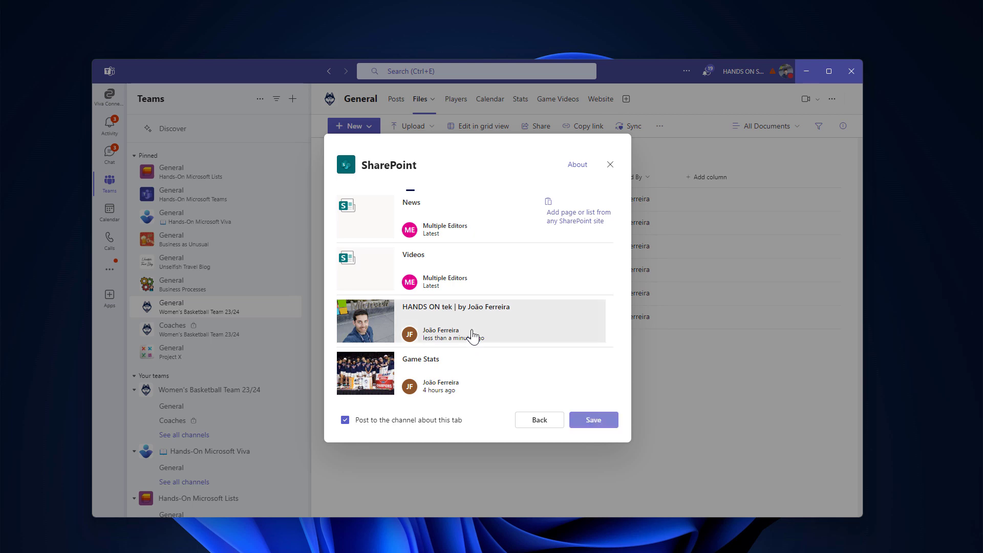
left_click(592, 421)
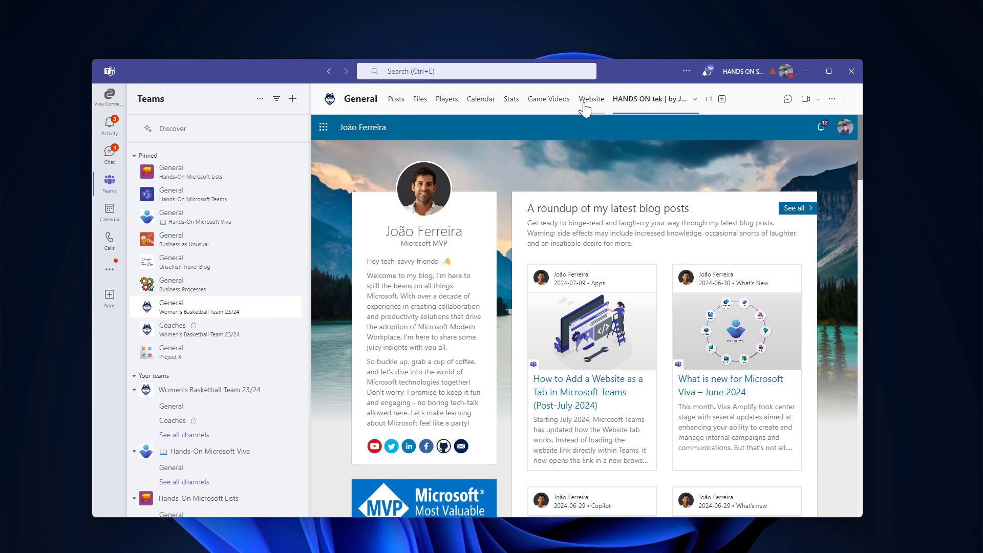
left_click(584, 105)
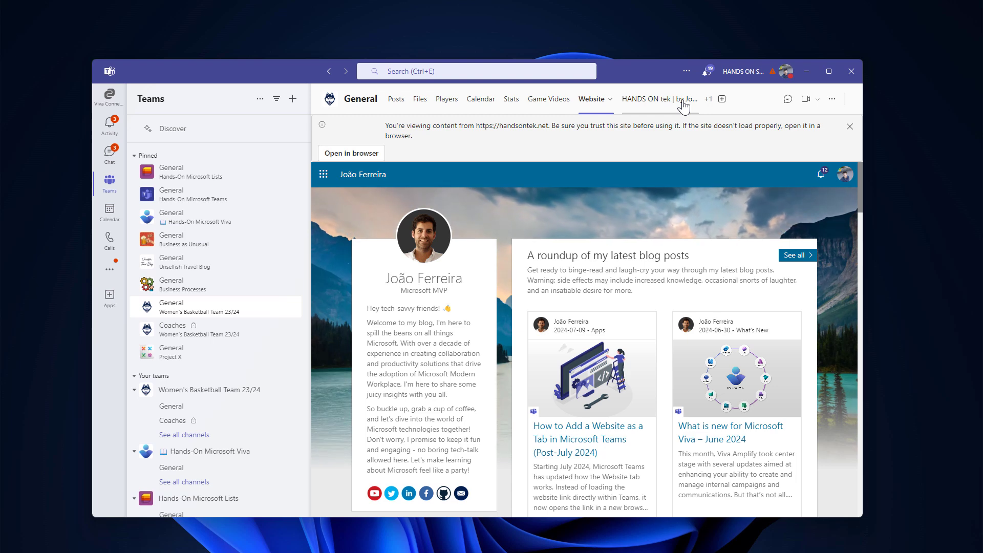
key("alt+Tab")
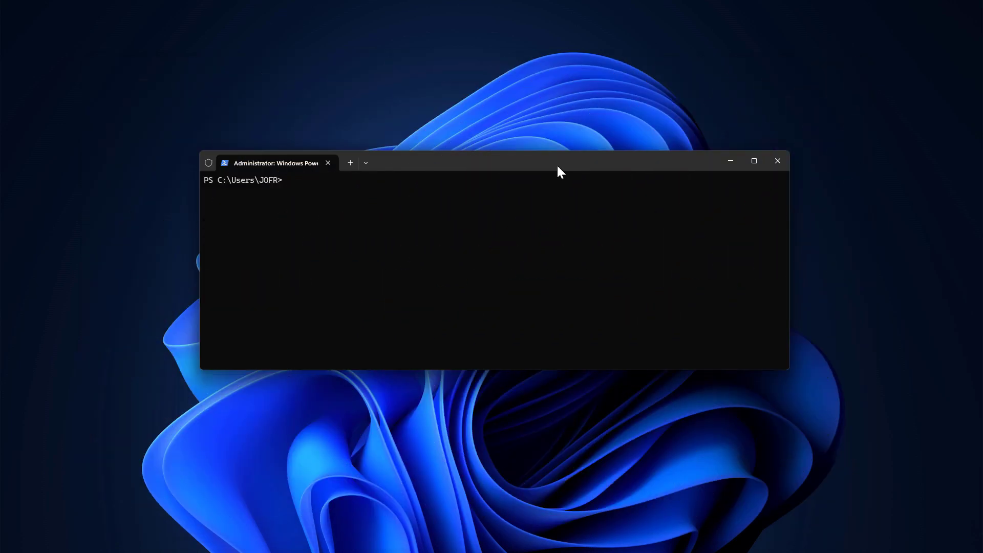
type("Connect-PnPOnline -url https://handsonsp.sharepoint.com/teams/WomansBasketballTeam1920 -Interactive")
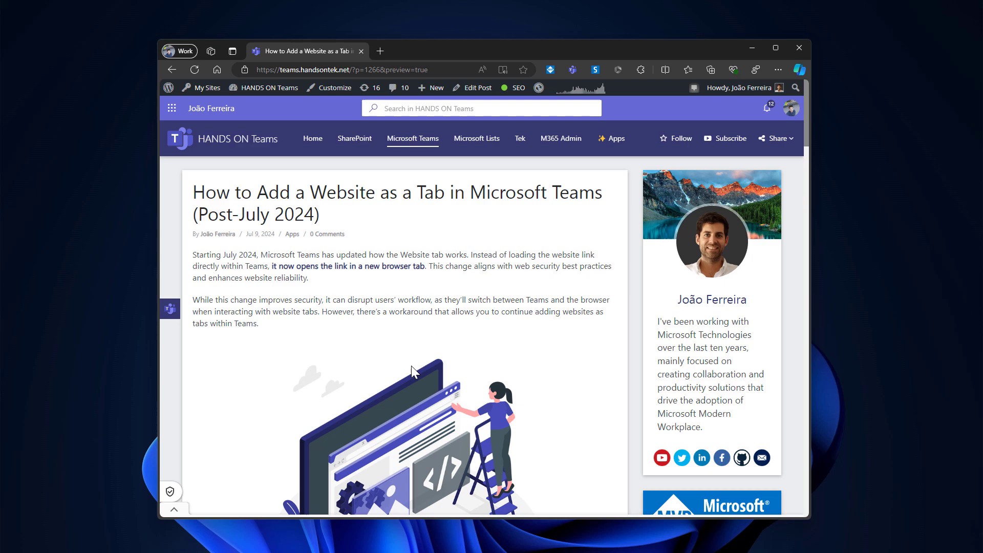
Copy the Set-PnPListItem command with PromotedState 0 from the Additional Considerations section of the blog article in the browser.
scroll(412, 370, "down", 20)
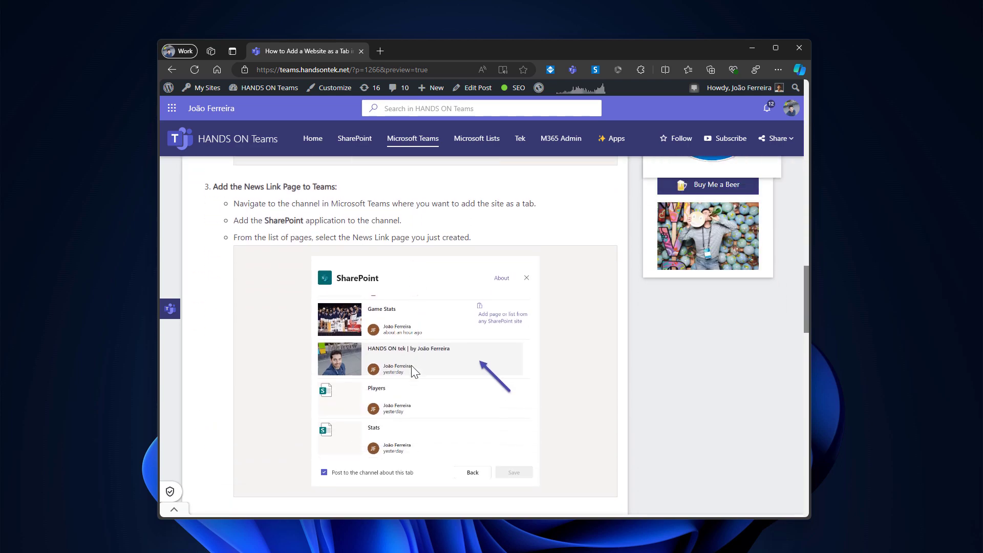
scroll(412, 370, "down", 10)
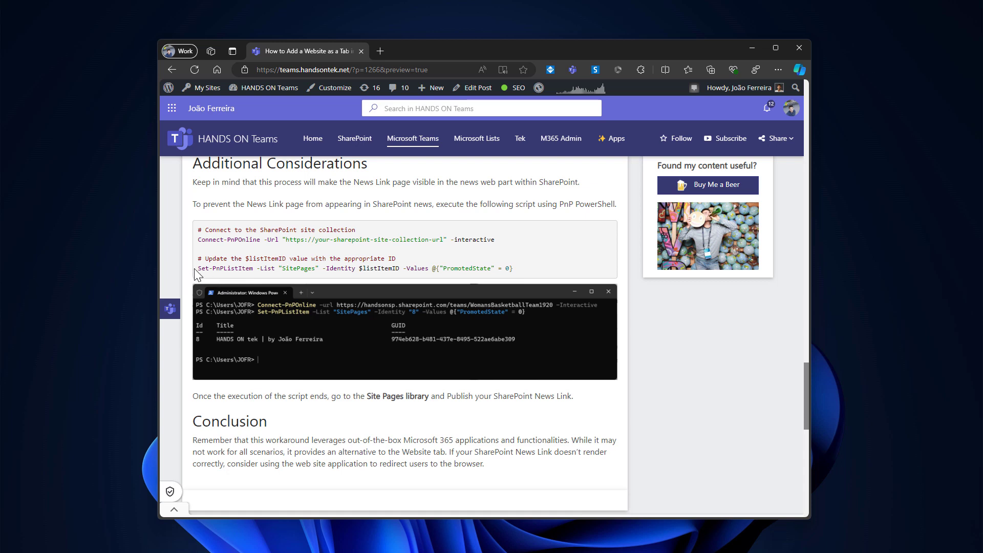
left_click_drag(195, 269, 518, 269)
key("ctrl+c")
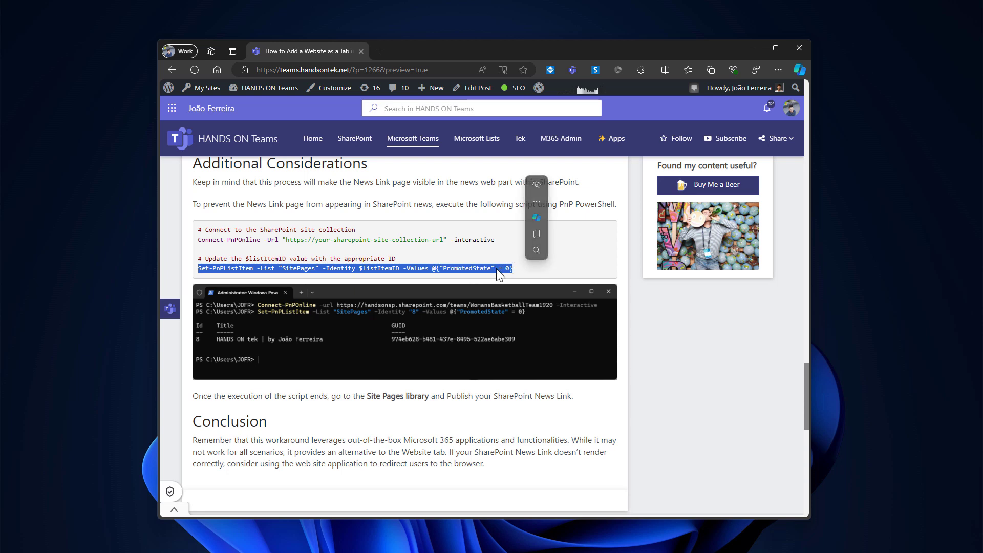
right_click(496, 269)
left_click(527, 280)
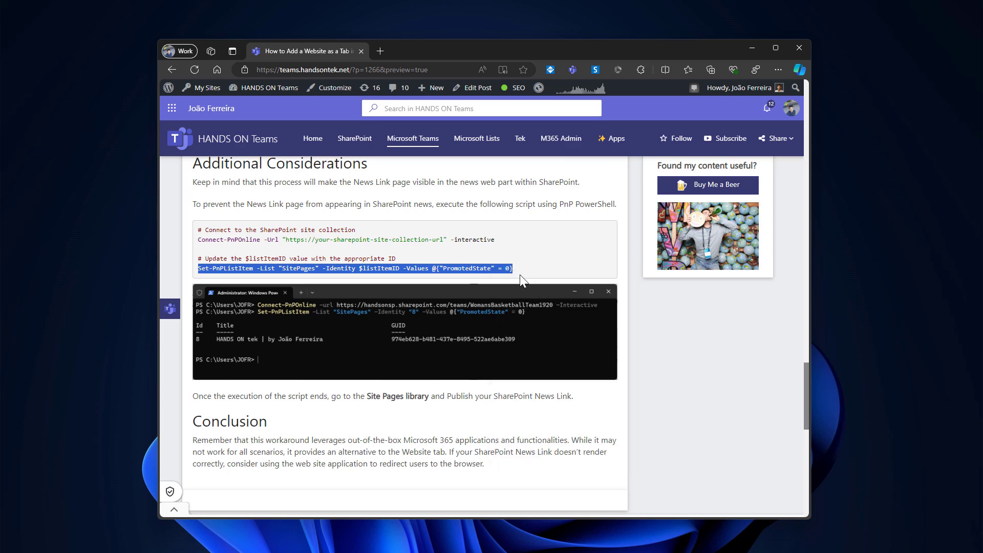
Return to PowerShell, paste the copied Set-PnPListItem command, and remove the $listItemID placeholder from its Identity parameter.
left_click(753, 48)
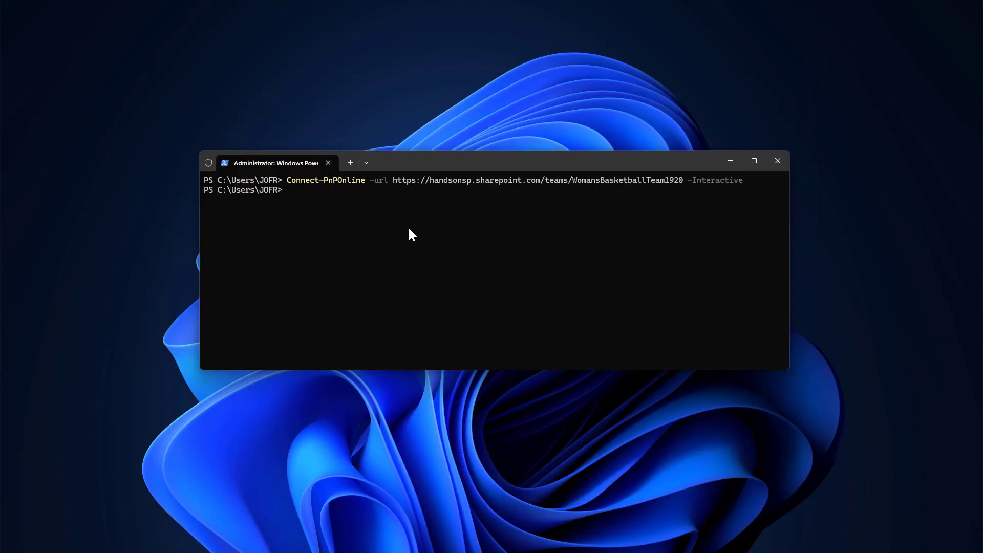
key("ctrl+v")
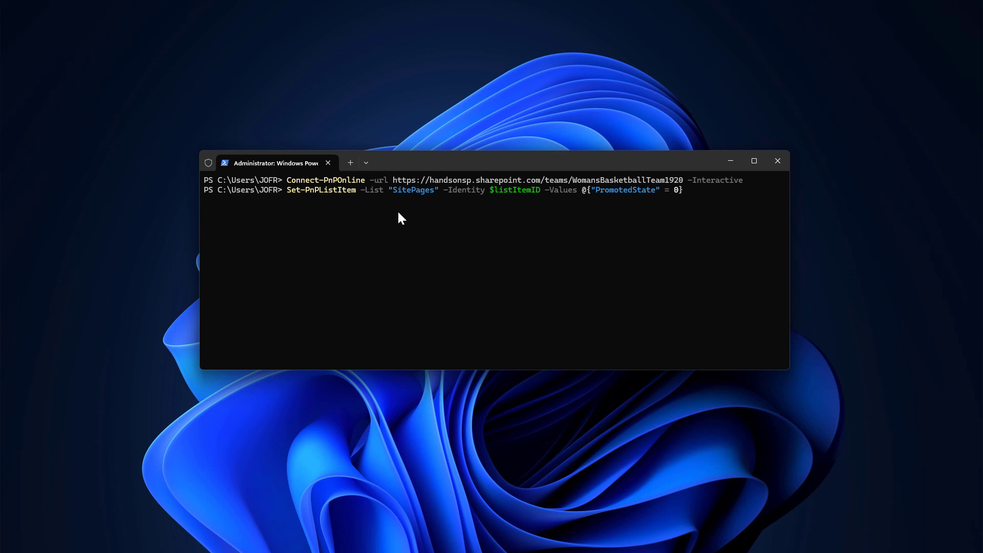
key("BackSpace")
key("BackSpace")
key("BackSpace")
key("BackSpace")
key("BackSpace")
key("BackSpace")
key("BackSpace")
key("BackSpace")
key("BackSpace")
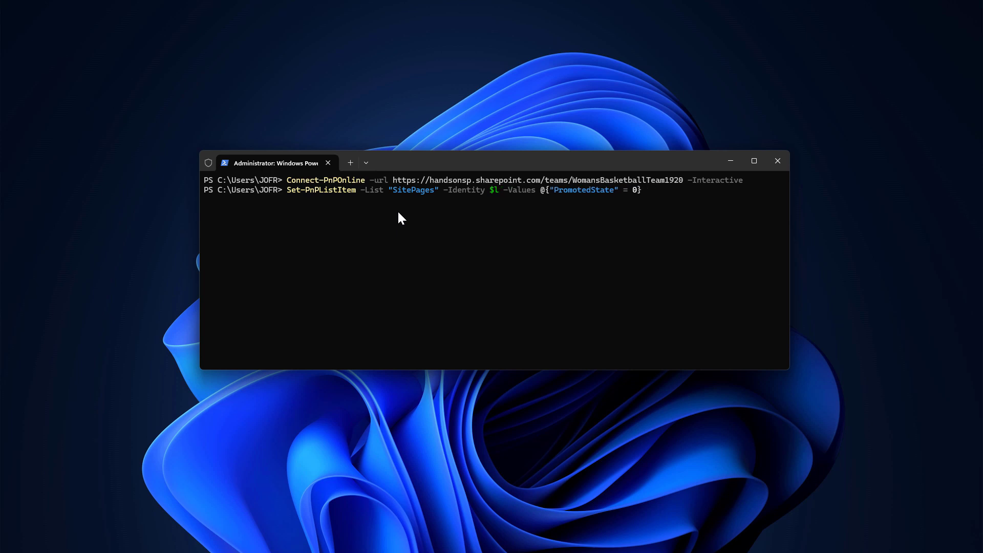
key("BackSpace")
key("BackSpace")
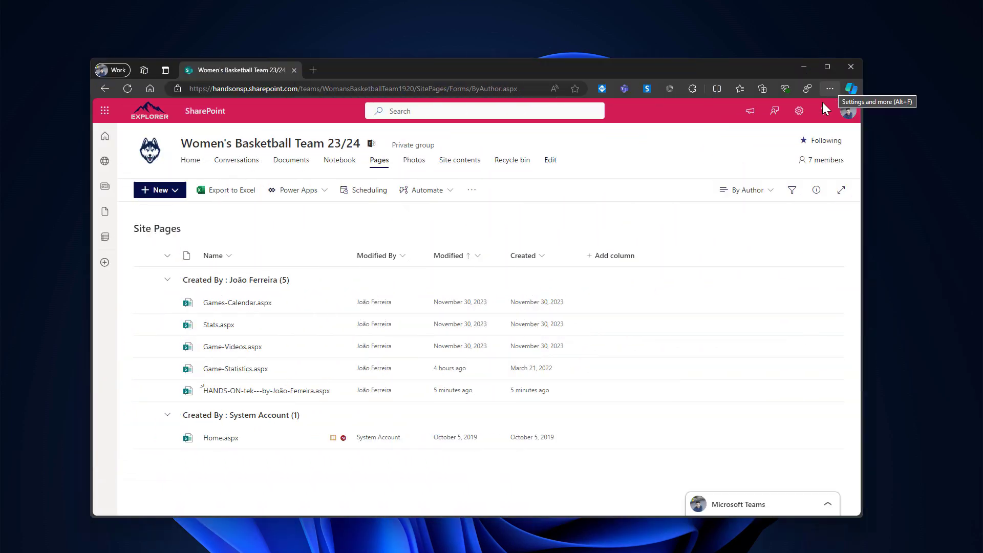
In the browser, add the ID column to the Site Pages library view of the Women's Basketball Team 23/24 site.
left_click(607, 266)
left_click(477, 436)
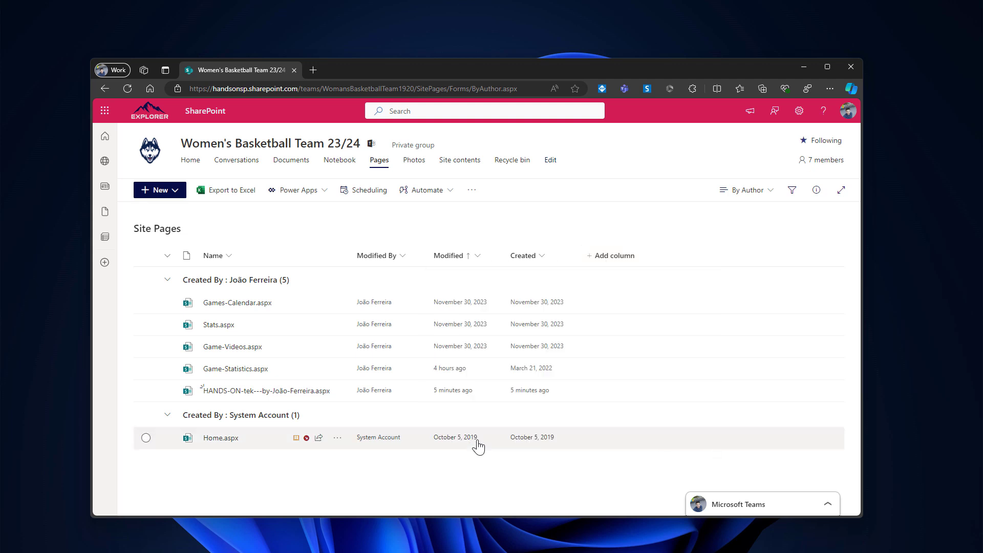
scroll(748, 340, "down", 6)
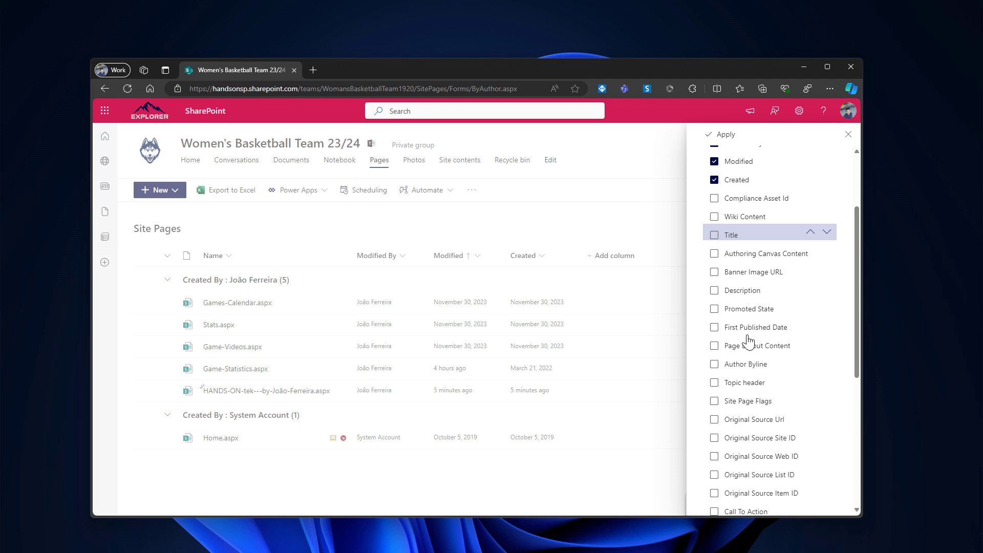
left_click(714, 331)
scroll(711, 246, "up", 7)
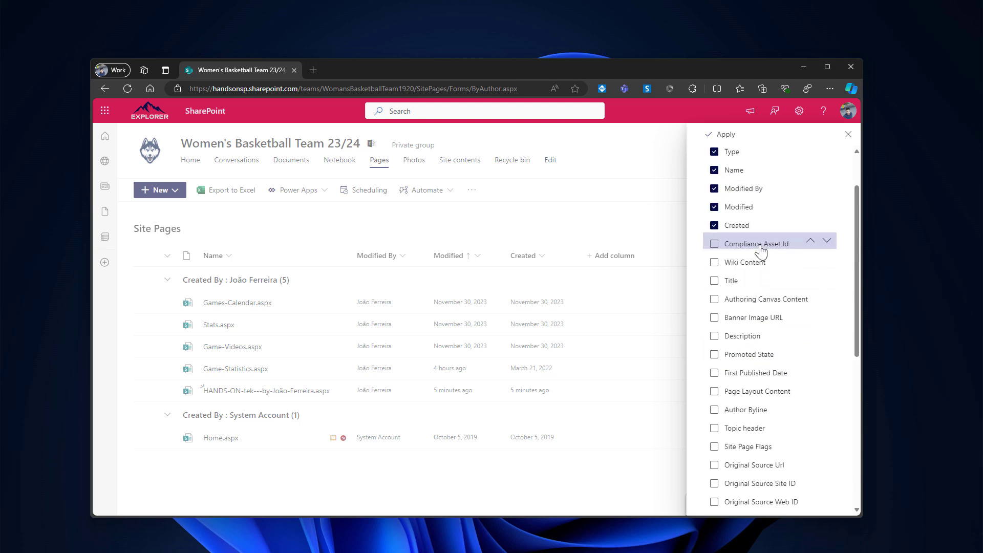
left_click(720, 135)
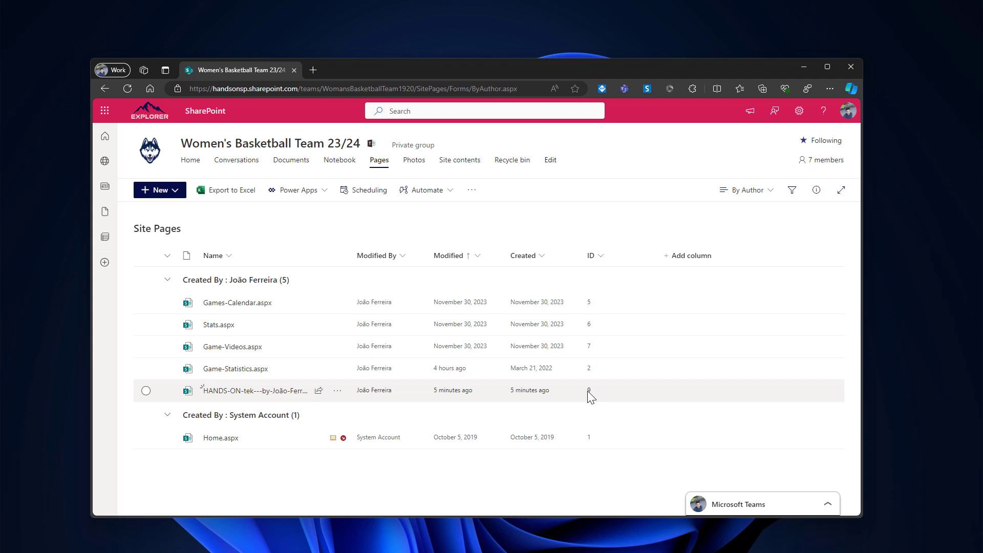
Return to PowerShell, set the command's Identity value to "9", and run Set-PnPListItem with PromotedState 0 on SitePages.
left_click(804, 67)
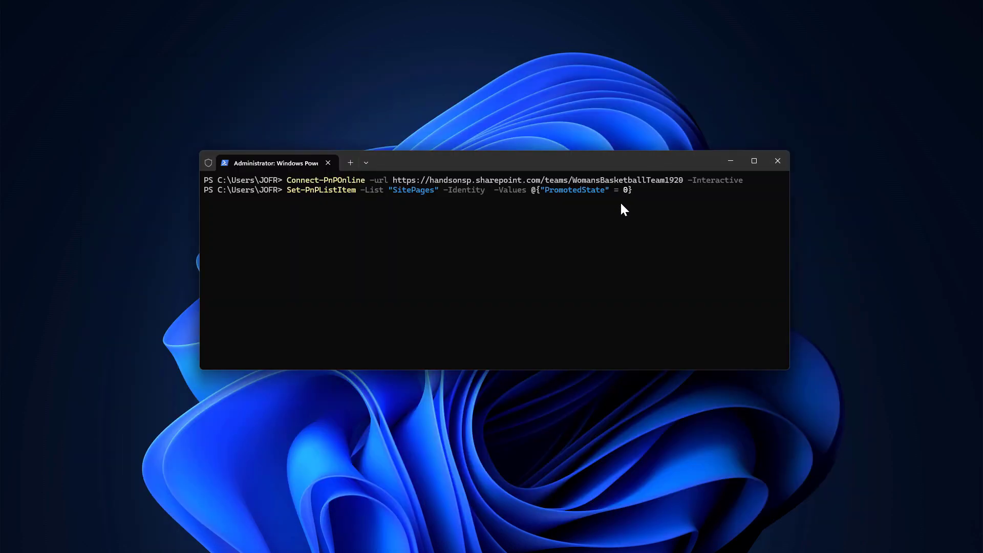
type("\"\"9")
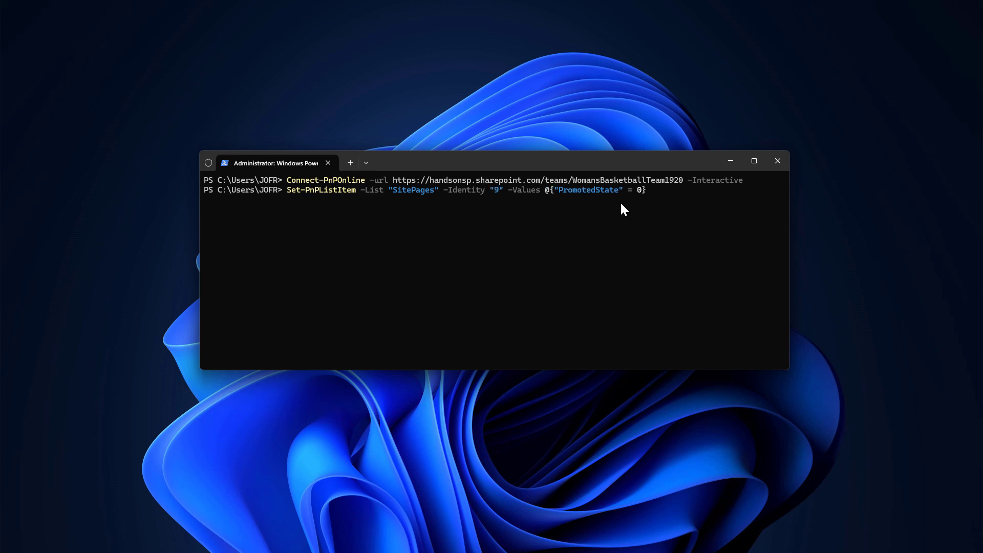
key("Return")
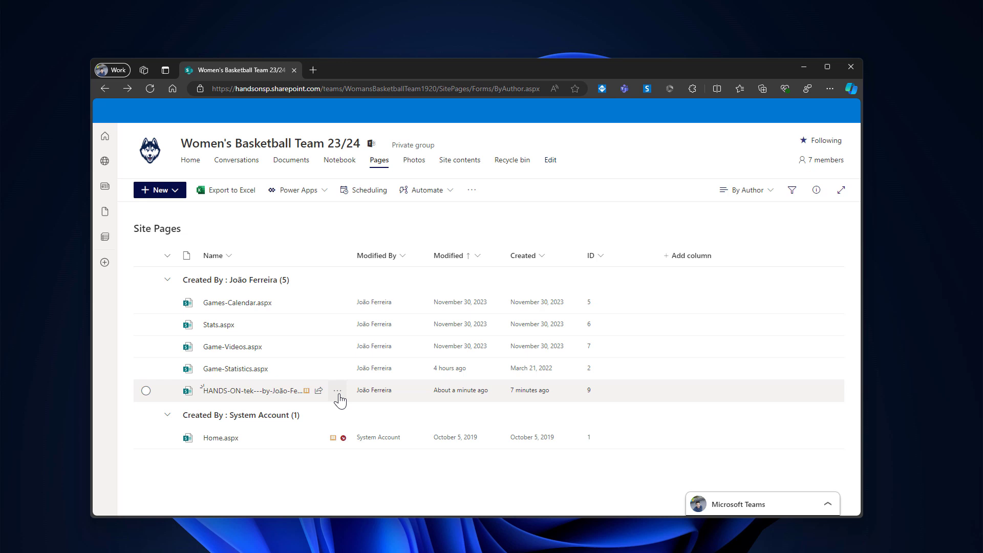
Republish the HANDS ON tek news link page in the Site Pages library and check the News section on the site's home page.
mouse_move(339, 399)
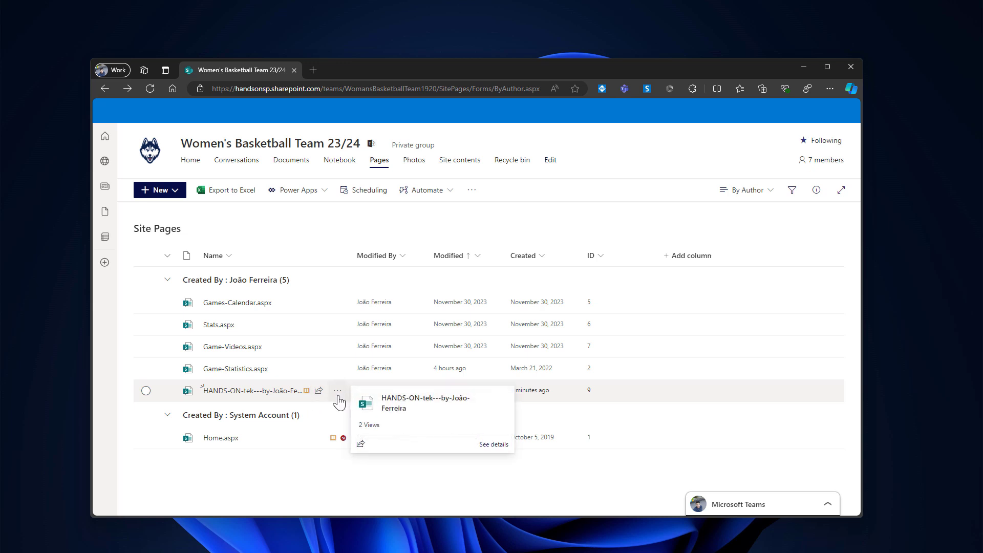
left_click(337, 398)
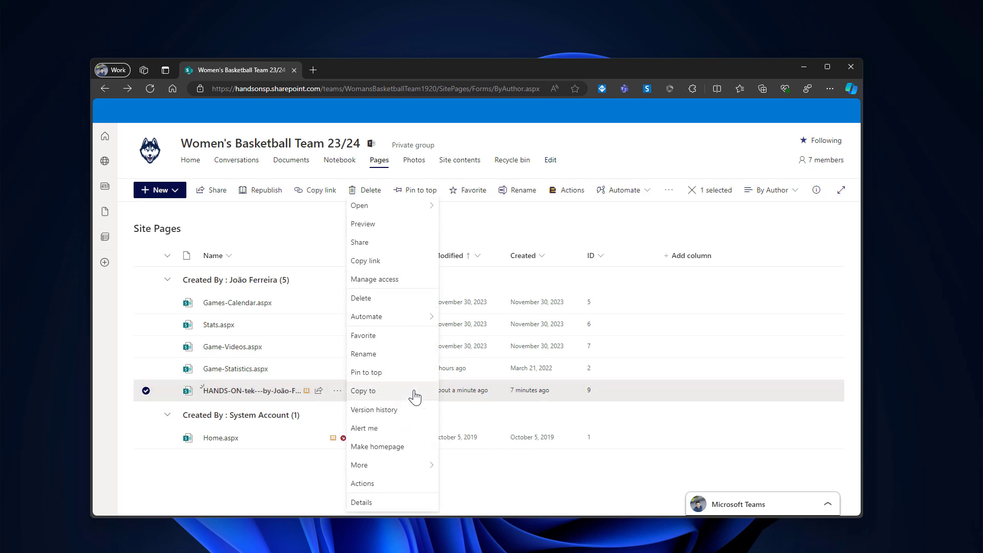
mouse_move(417, 468)
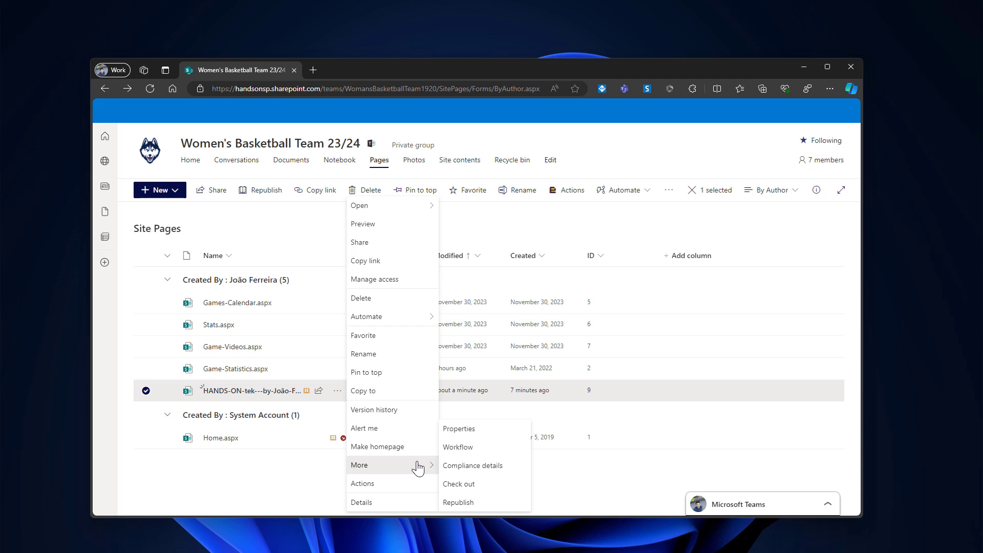
left_click(462, 503)
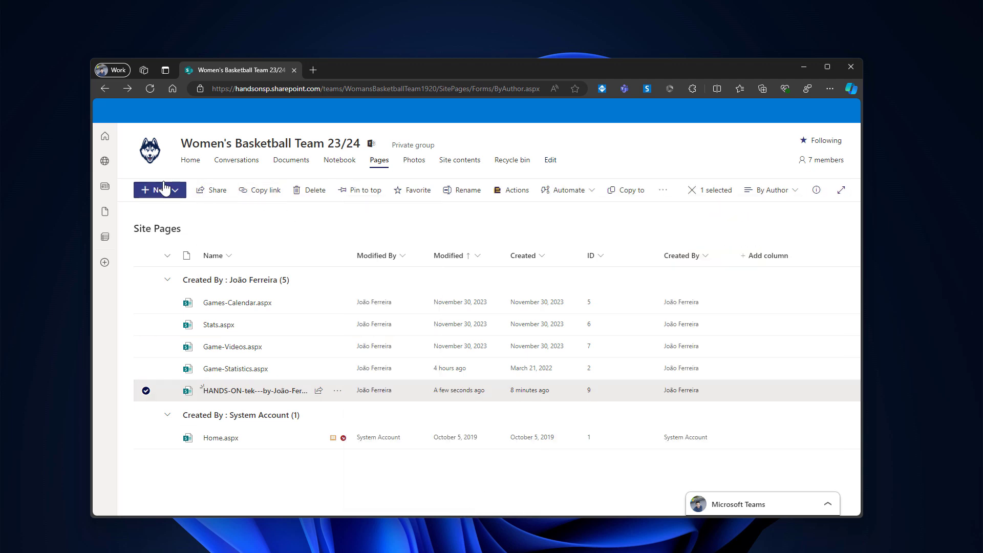
left_click(192, 160)
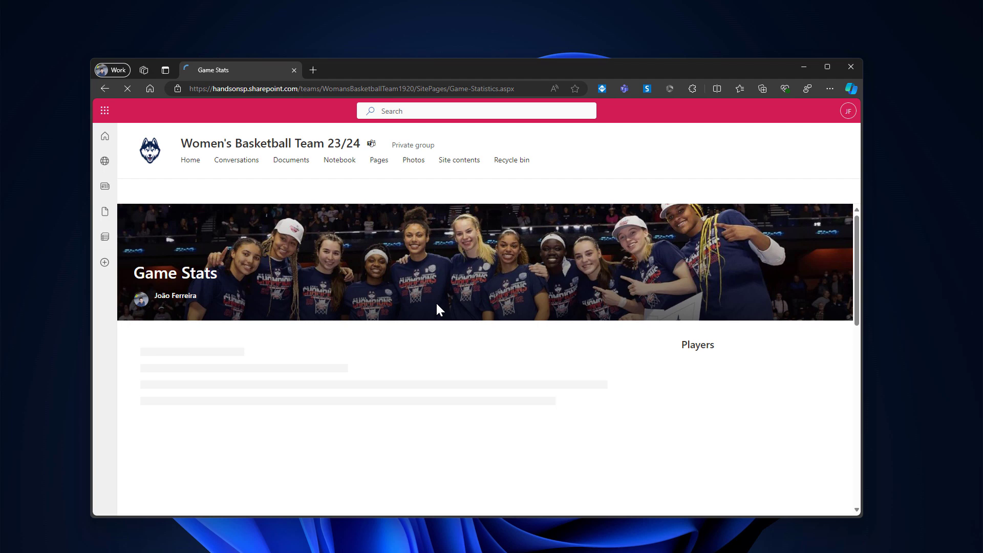
scroll(342, 419, "down", 1)
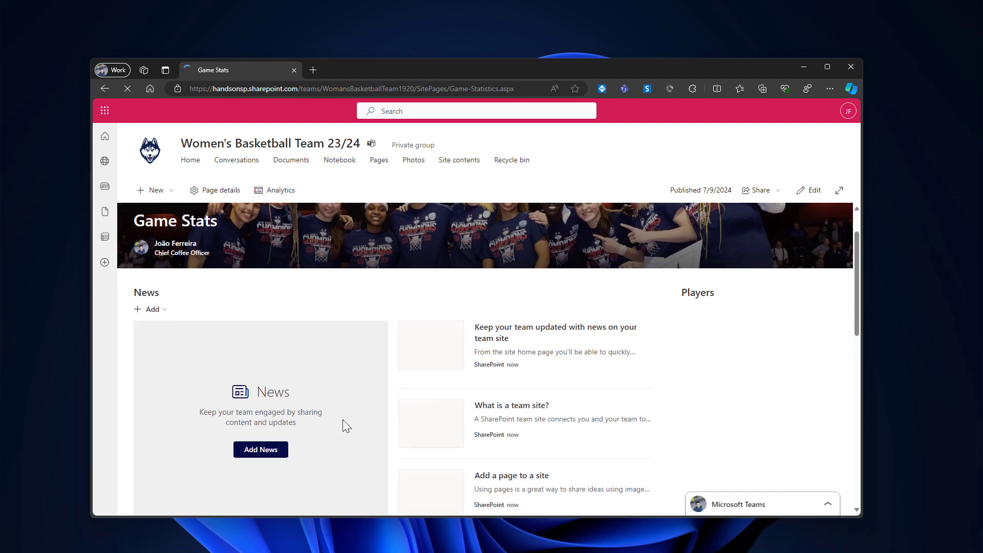